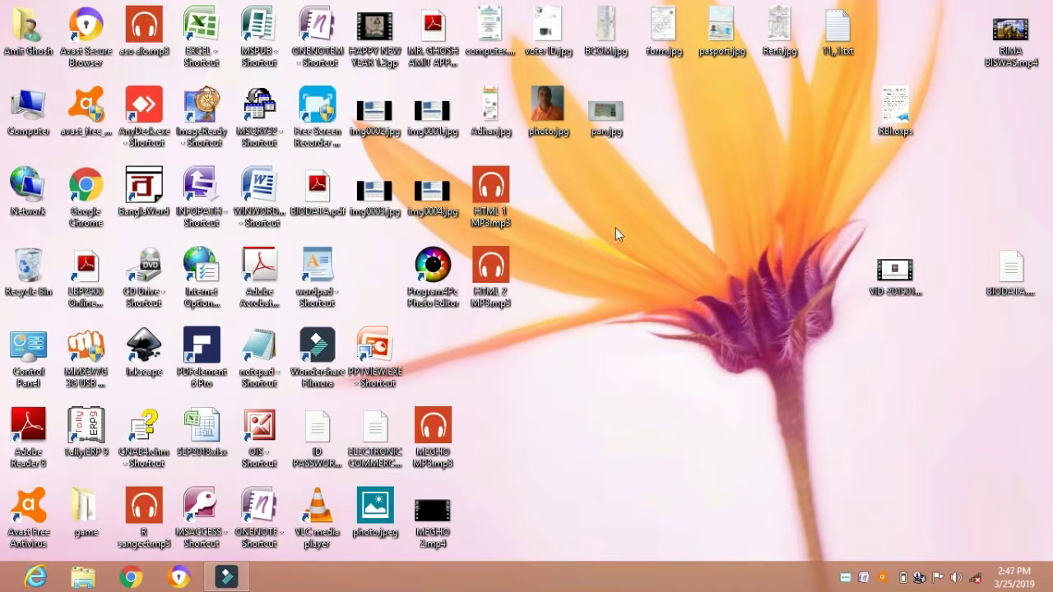
# Open ELECTRONIC COMMERCE.docx in Microsoft Word, toggle the ribbon, then close Word
pyautogui.click(372, 442)
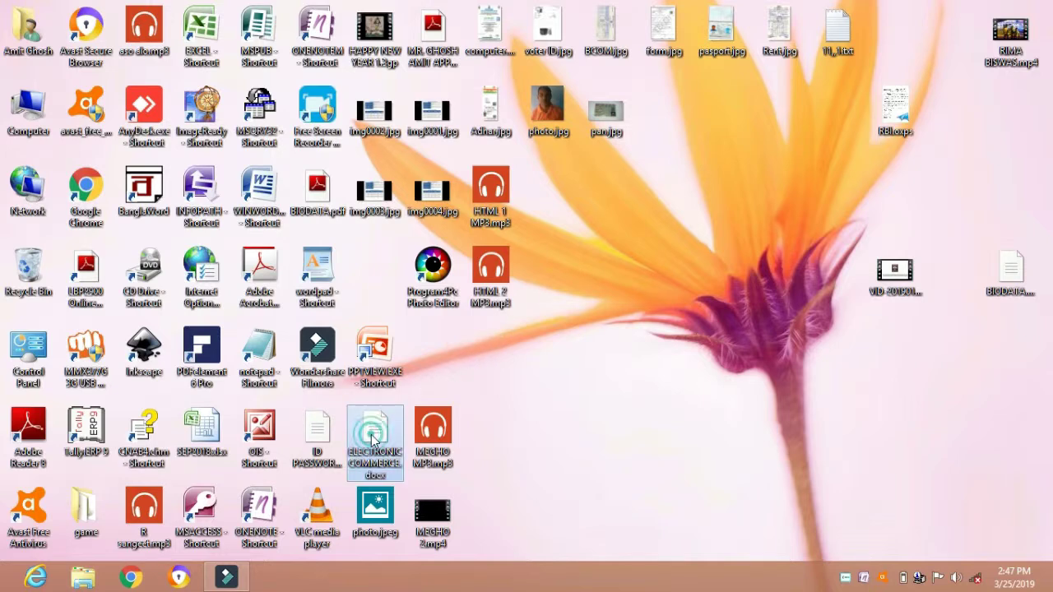
pyautogui.rightClick(372, 436)
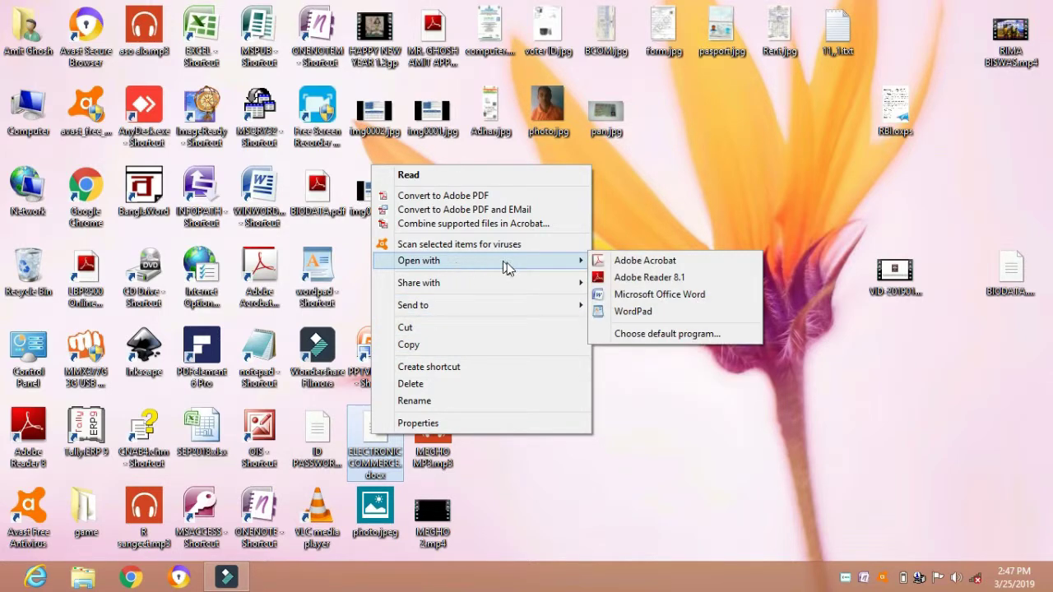
pyautogui.moveTo(420, 260)
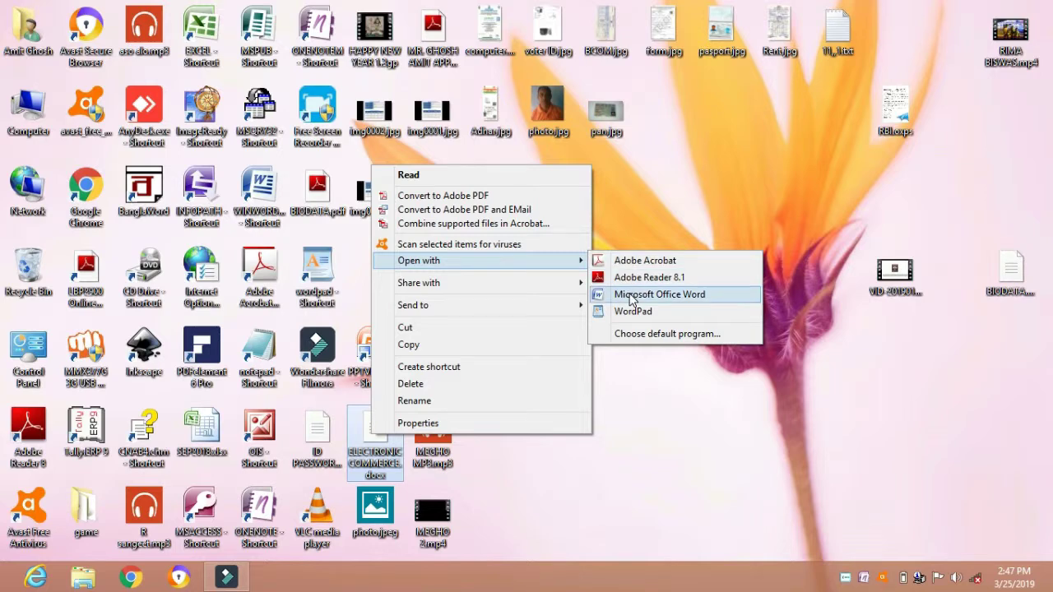
pyautogui.click(627, 293)
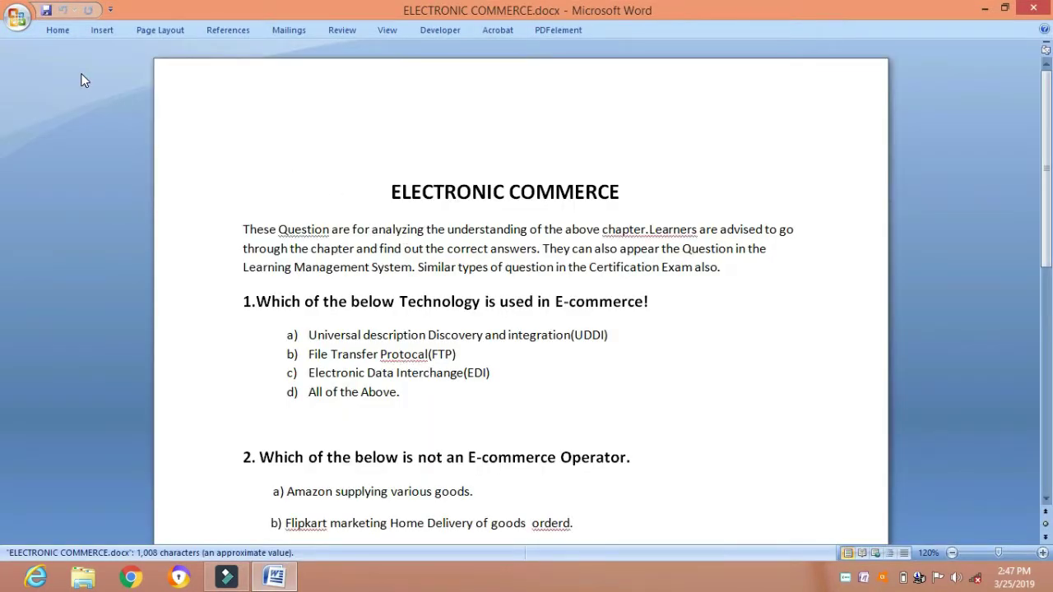
pyautogui.click(62, 28)
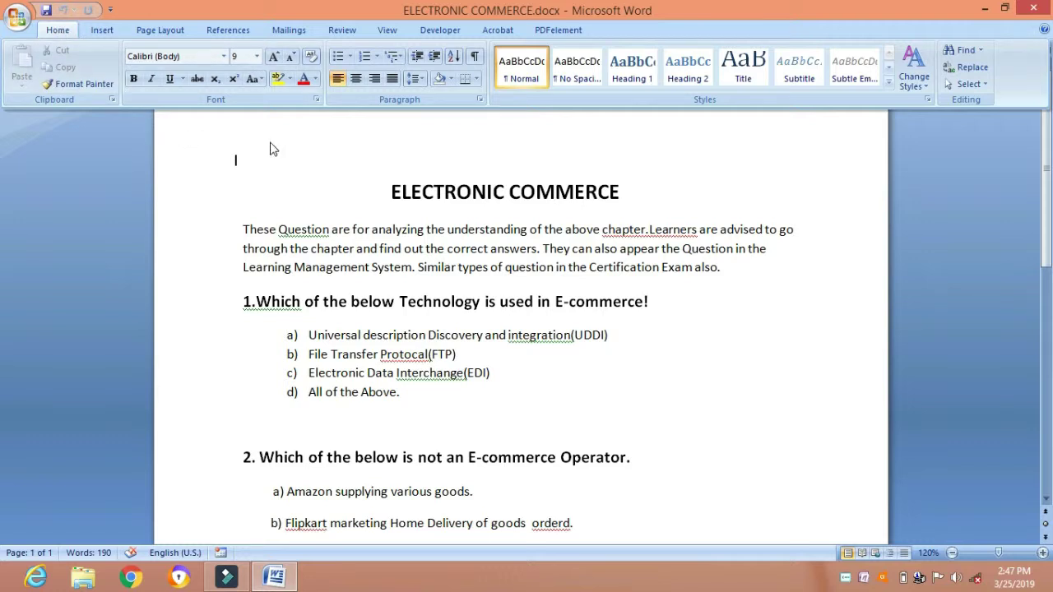
pyautogui.hotkey('ctrl', 'F1')
pyautogui.click(1029, 10)
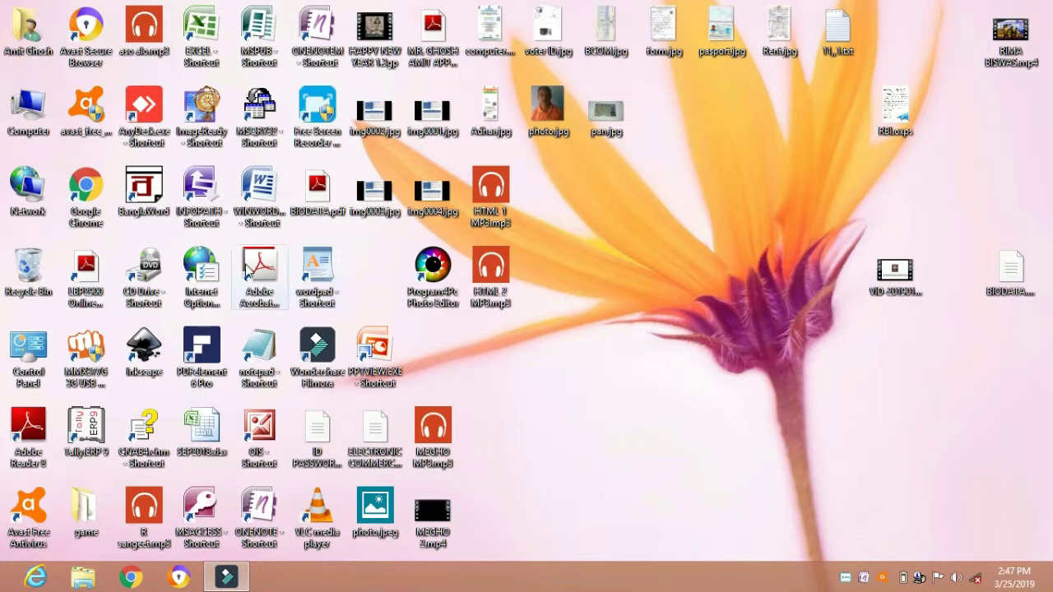
# Launch Acrobat X Pro, try the recent ELECTRONIC COMMERCE.pdf, and dismiss the not-found errors
pyautogui.doubleClick(258, 270)
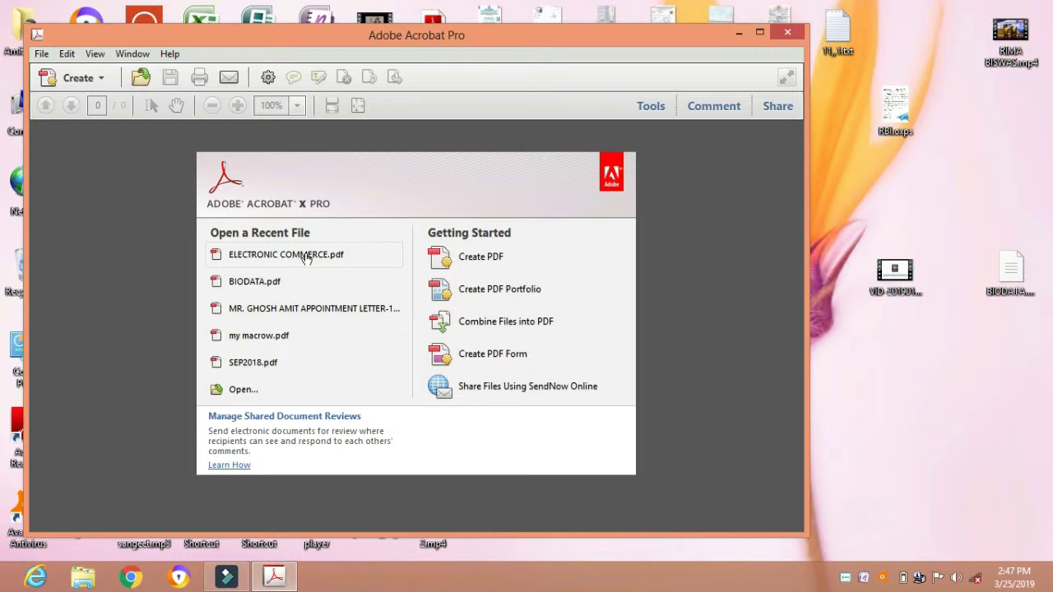
pyautogui.click(305, 257)
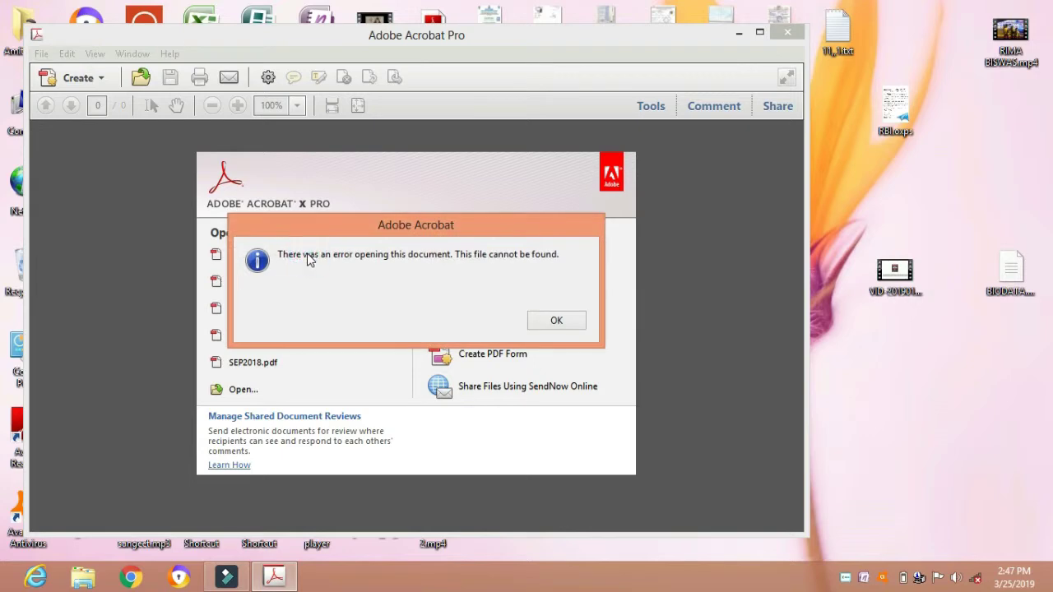
pyautogui.click(551, 320)
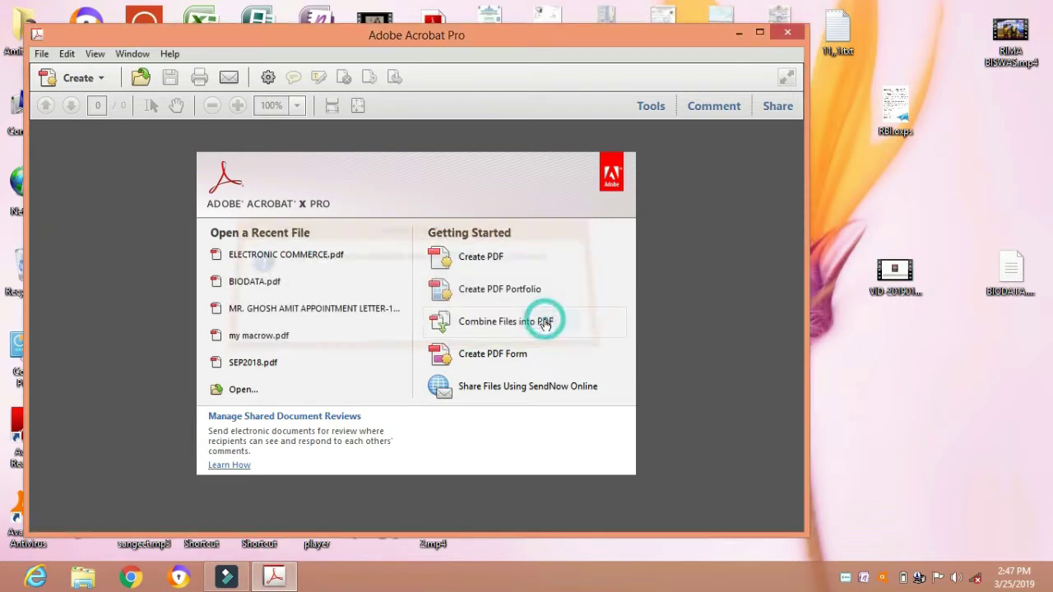
pyautogui.click(351, 256)
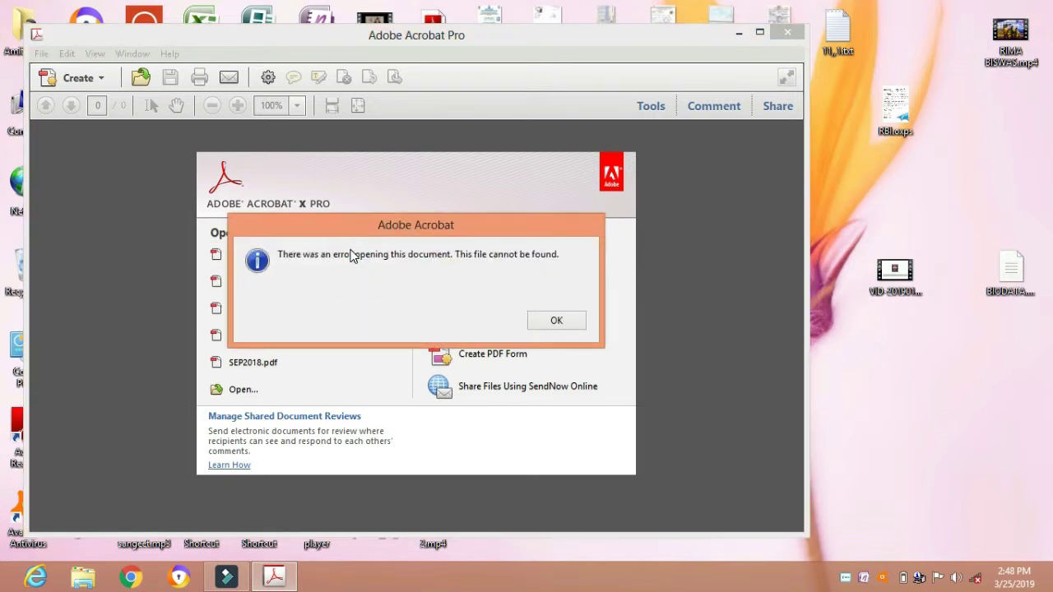
pyautogui.click(565, 320)
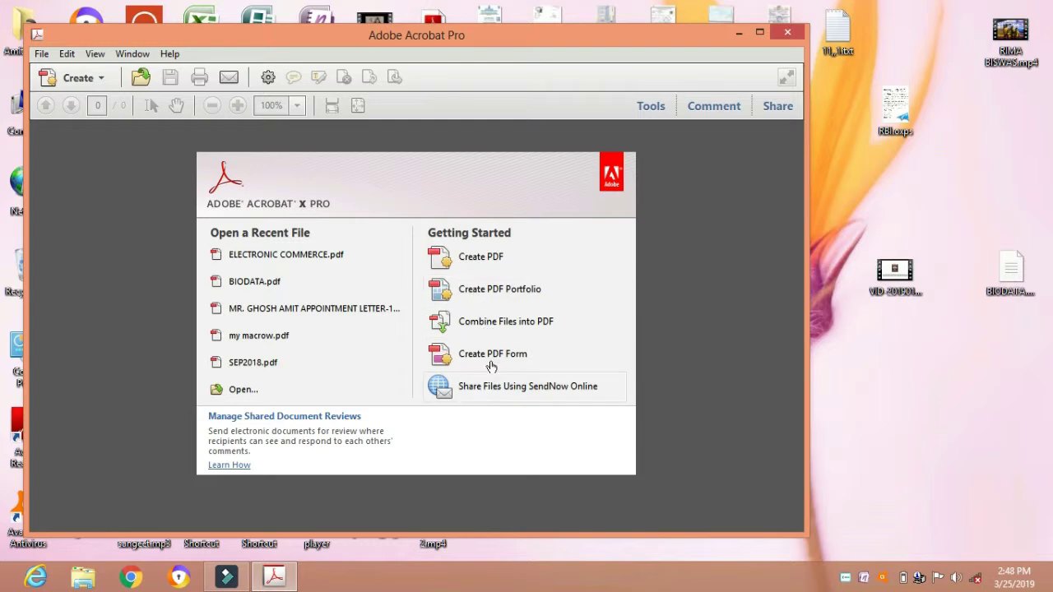
pyautogui.click(488, 256)
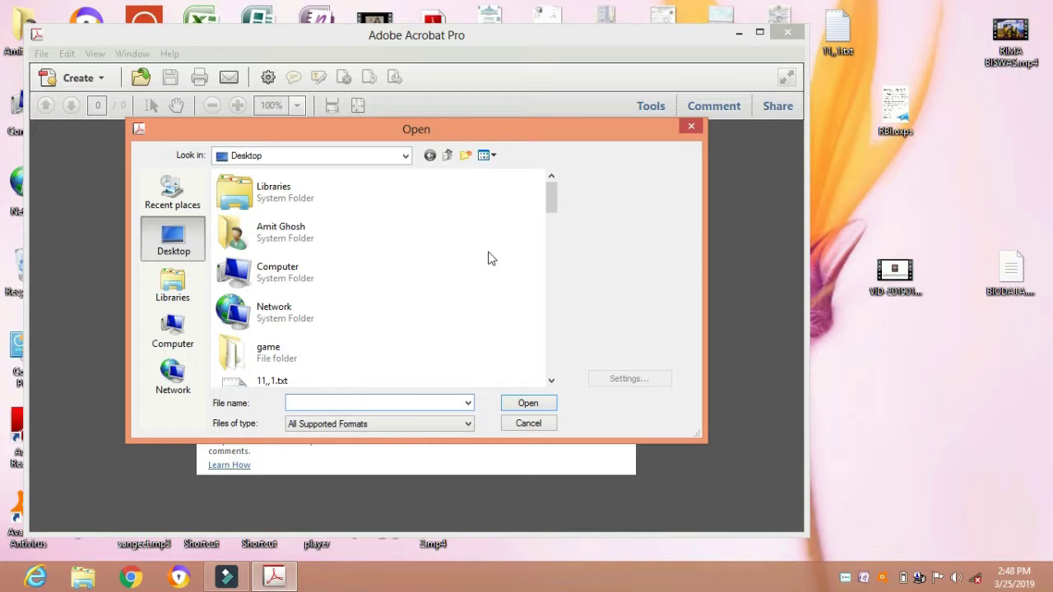
pyautogui.click(551, 382)
pyautogui.click(552, 382)
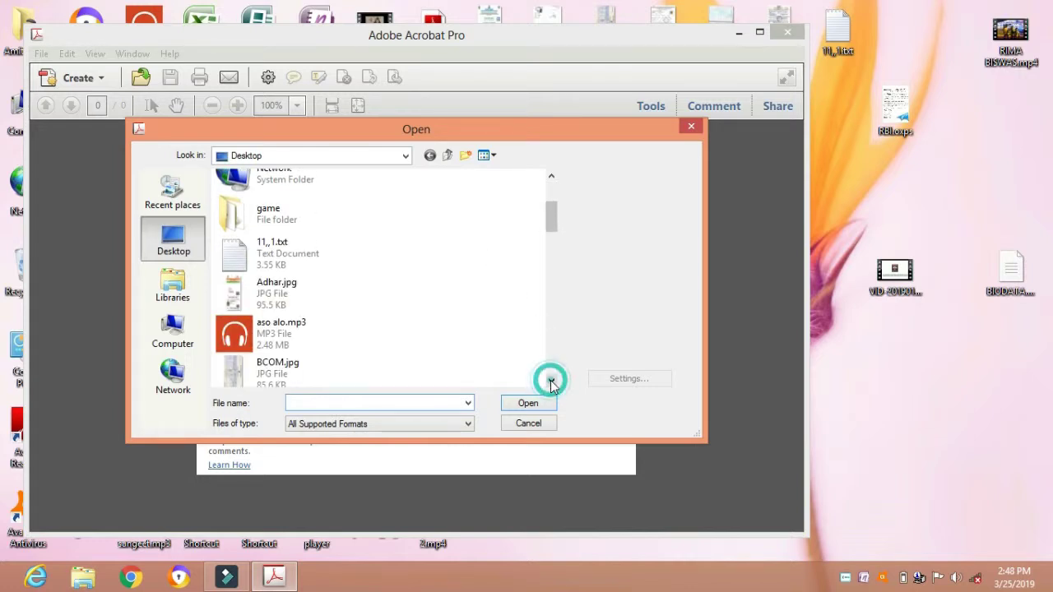
pyautogui.click(551, 382)
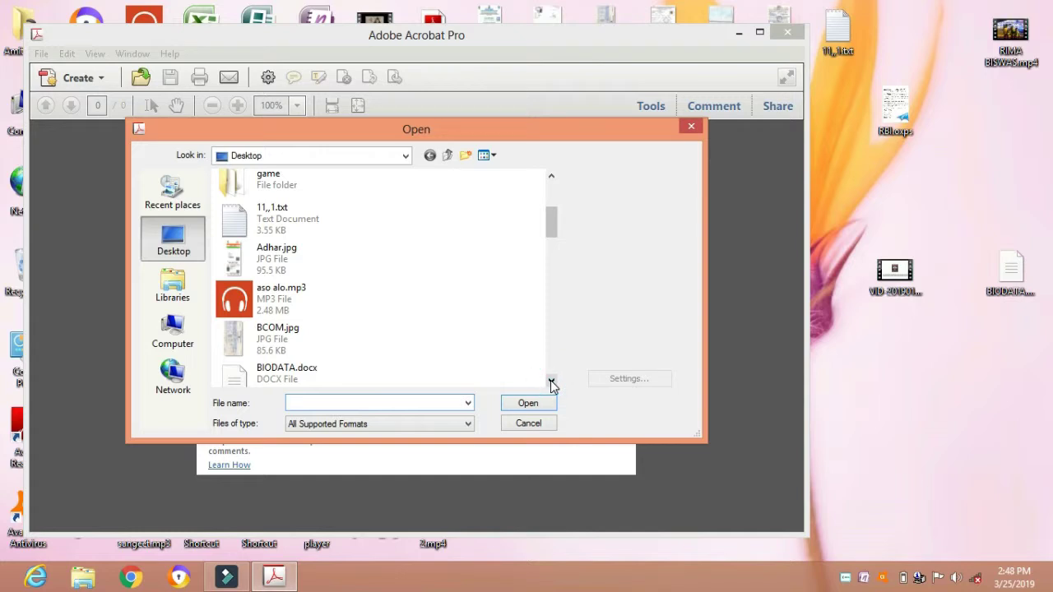
pyautogui.click(551, 383)
pyautogui.click(551, 383)
pyautogui.click(551, 382)
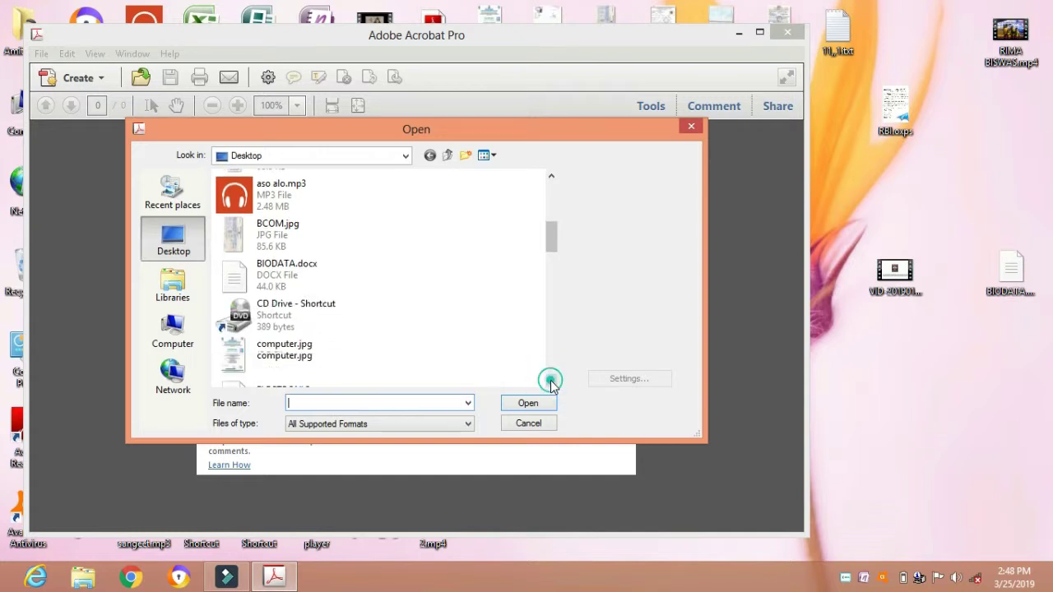
pyautogui.click(551, 383)
pyautogui.click(551, 382)
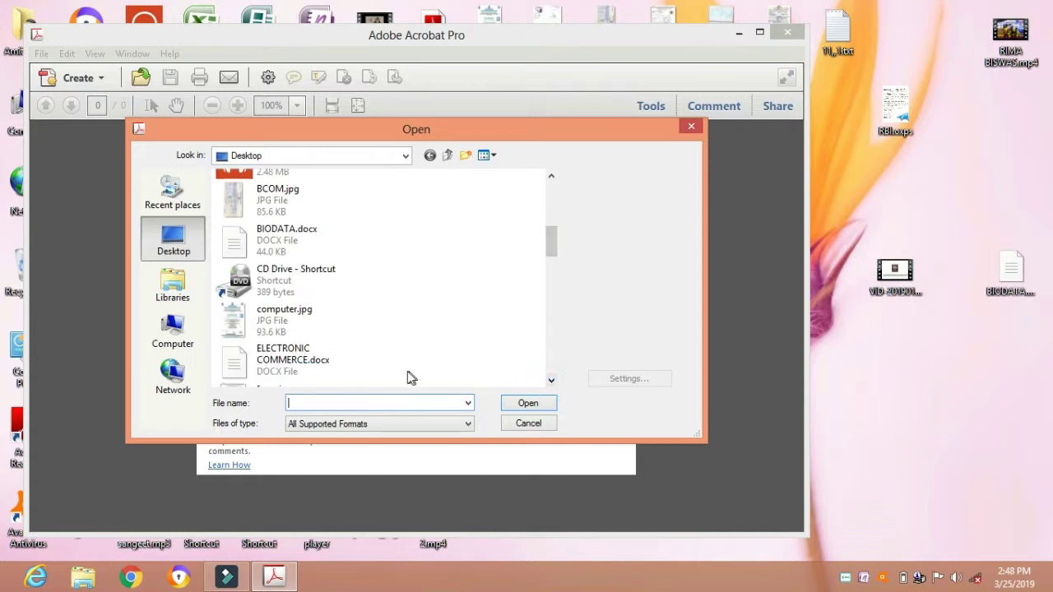
pyautogui.click(333, 357)
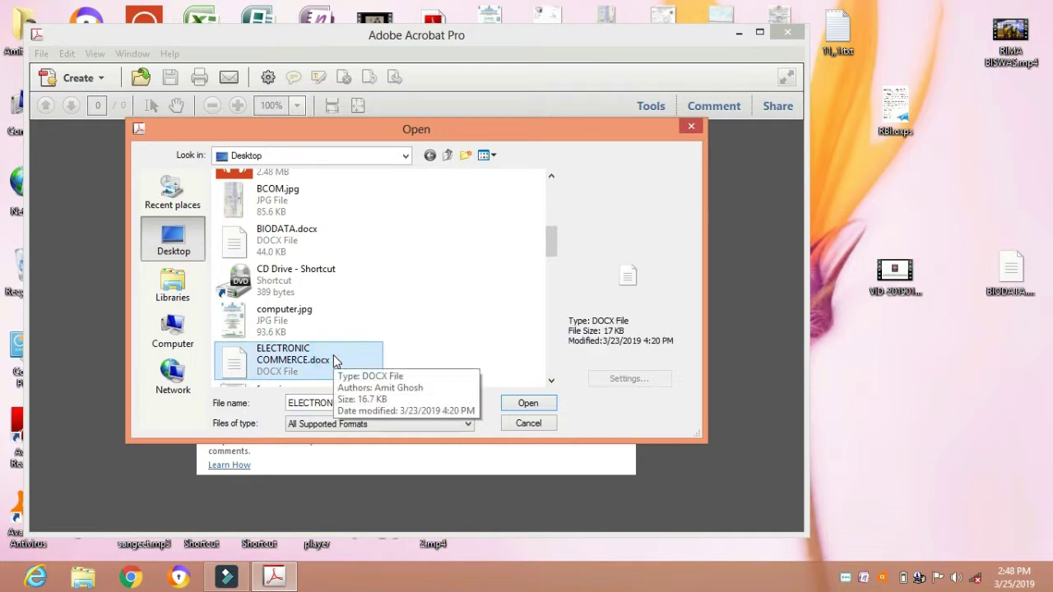
pyautogui.click(530, 404)
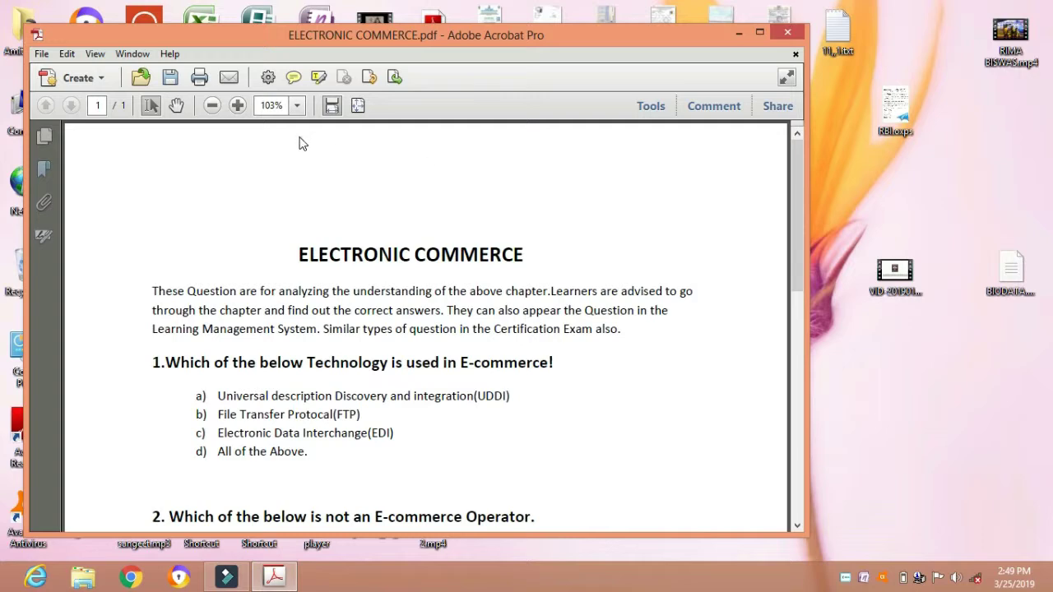
# Export the PDF through Save As > HTML Web Page as ELECTRONIC COMMERCE.html on the Desktop
pyautogui.click(41, 53)
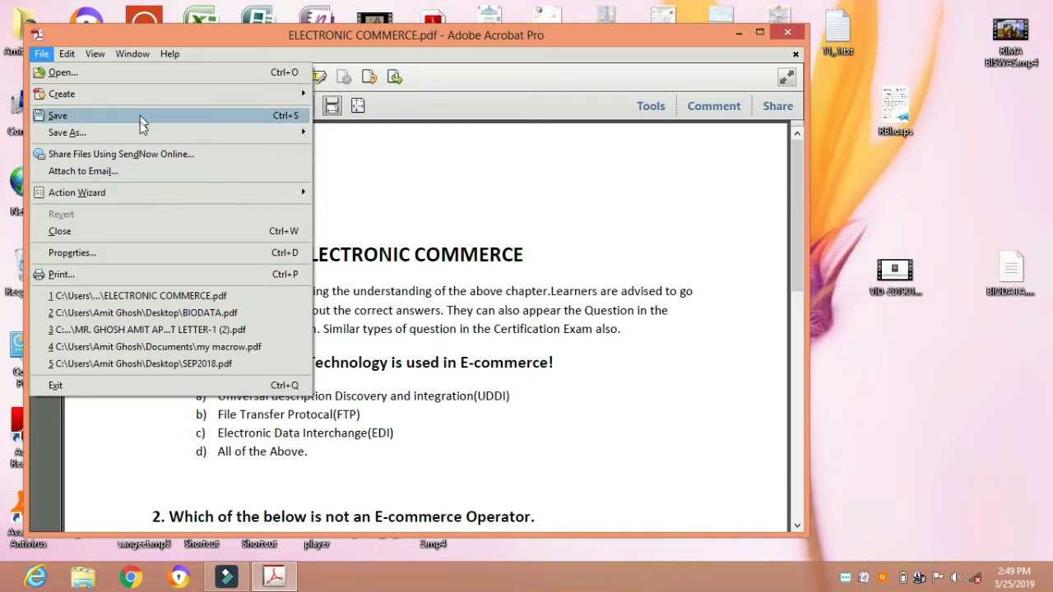
pyautogui.moveTo(67, 132)
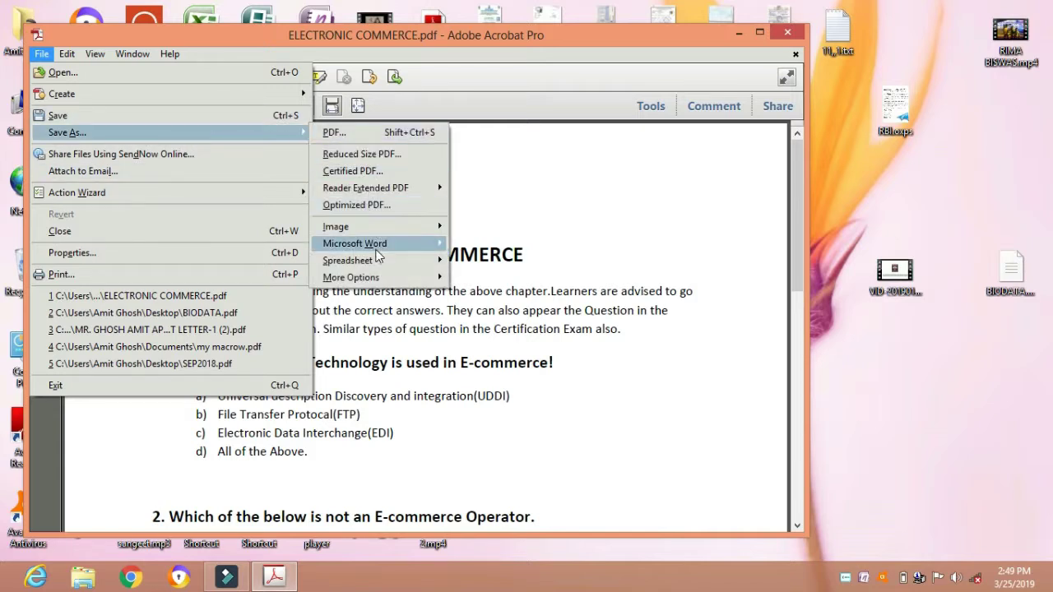
pyautogui.moveTo(352, 277)
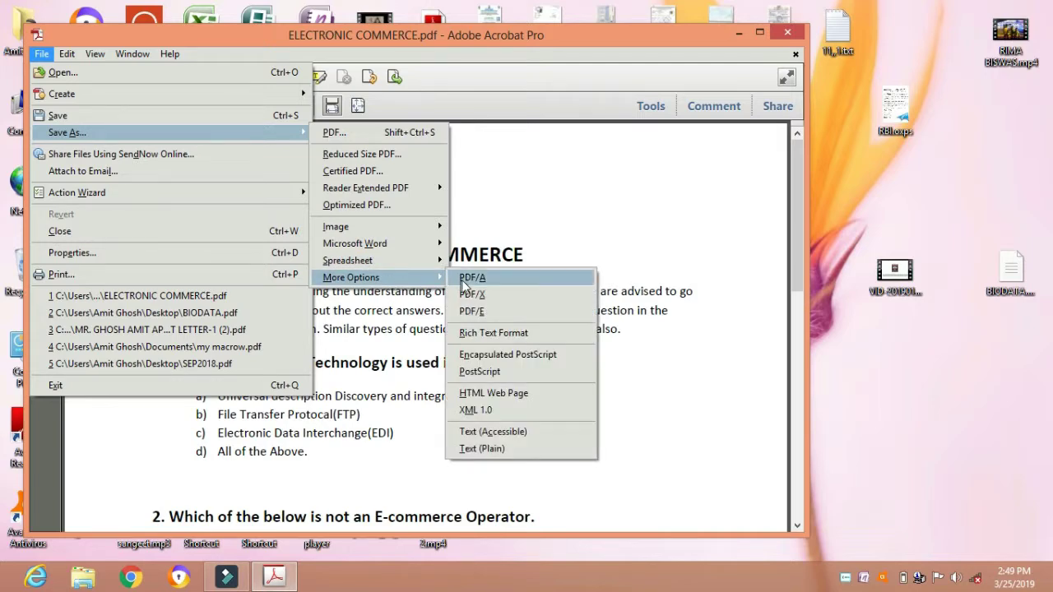
pyautogui.click(506, 393)
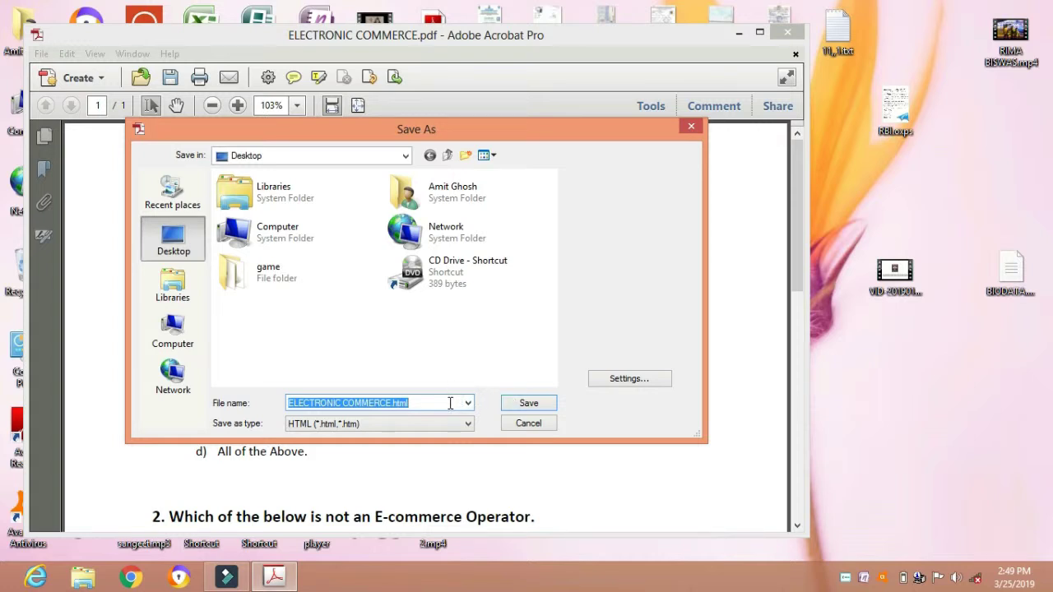
pyautogui.click(520, 404)
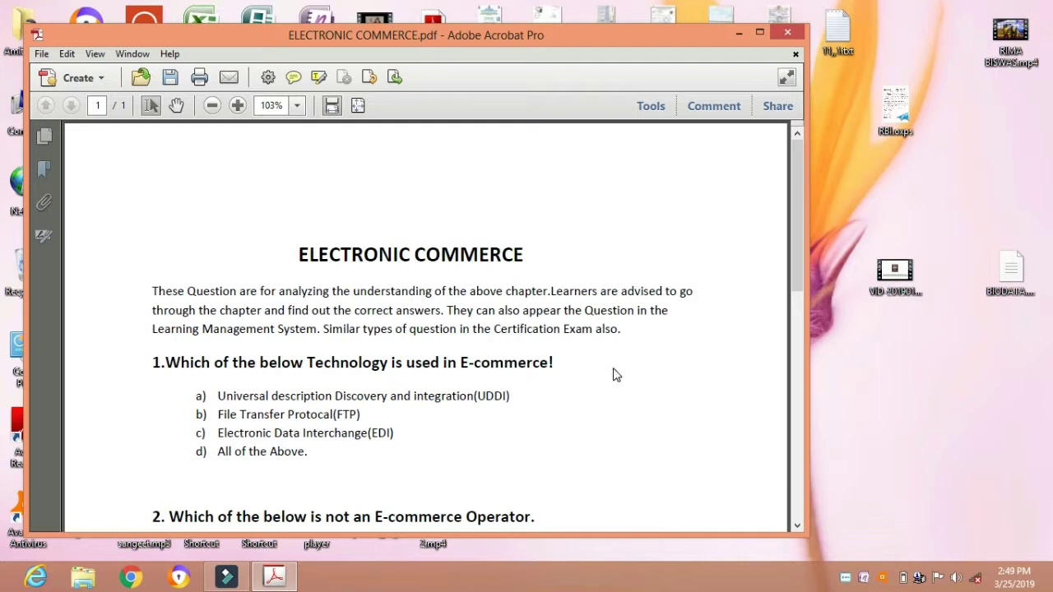
# Quit Acrobat, answering No to saving changes to the PDF
pyautogui.click(787, 33)
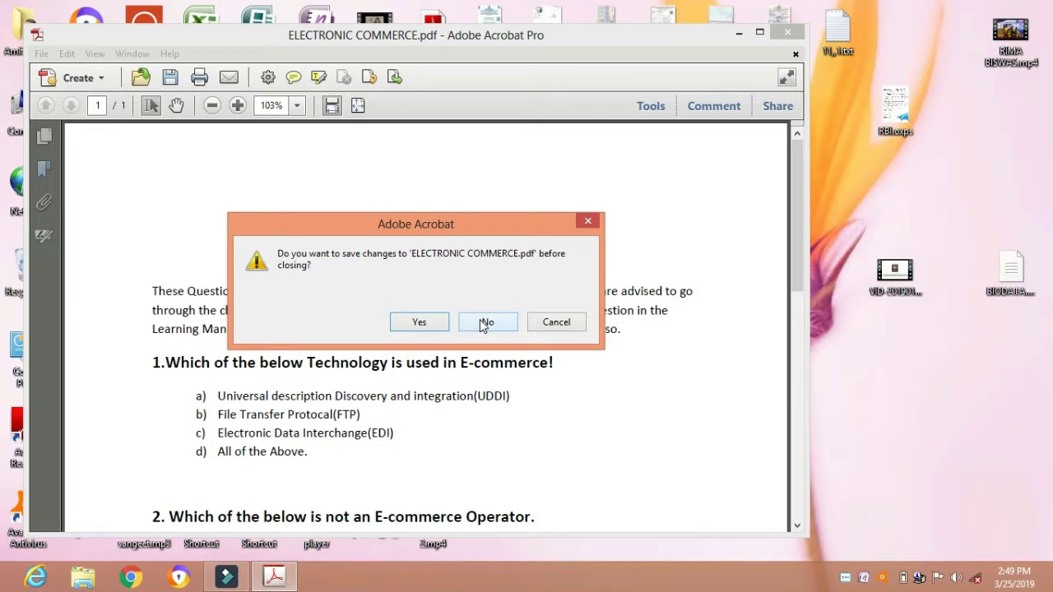
pyautogui.click(483, 324)
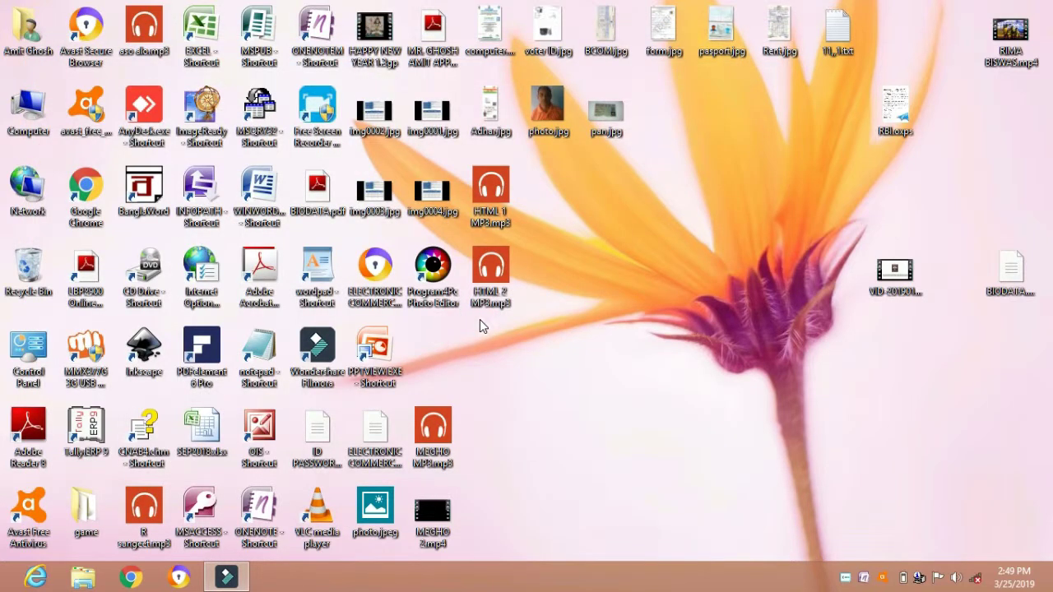
pyautogui.click(369, 279)
pyautogui.doubleClick(370, 278)
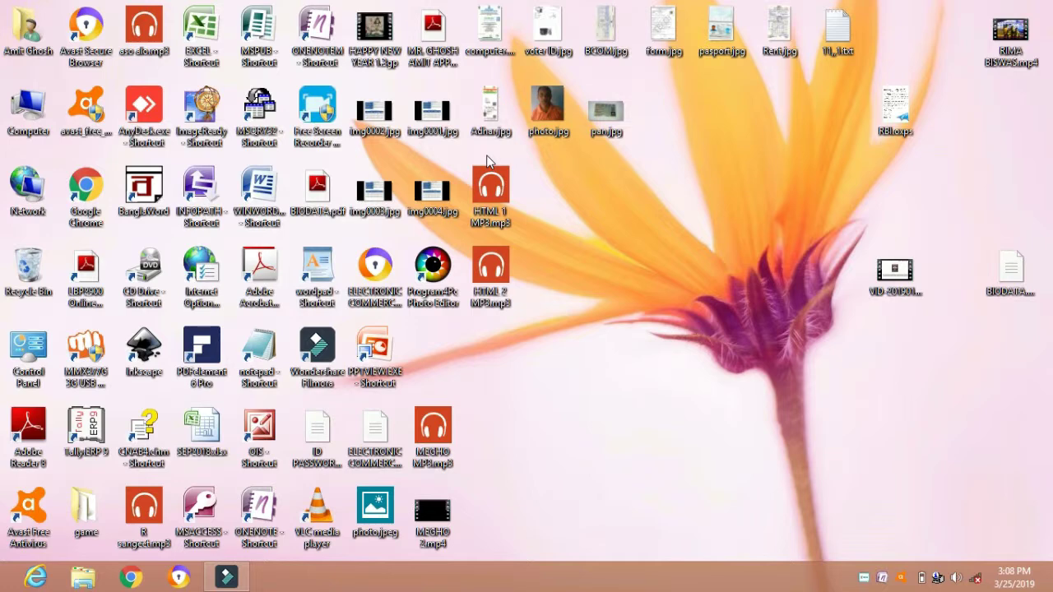
pyautogui.click(367, 271)
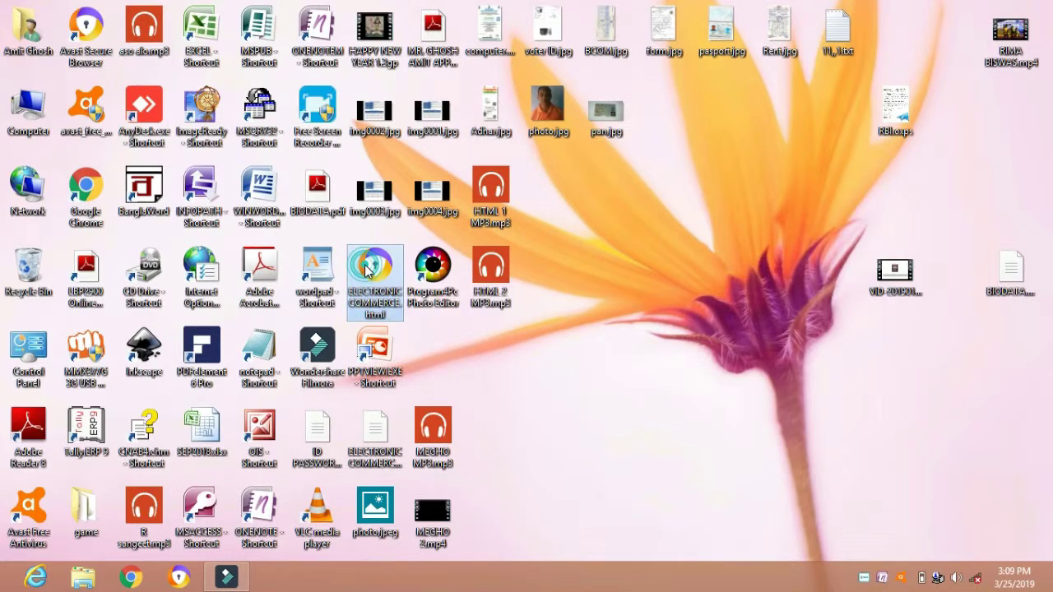
# Rename ELECTRONIC COMMERCE.html to ELECTRONIC COMMERCE.txt and confirm the extension change
pyautogui.rightClick(367, 272)
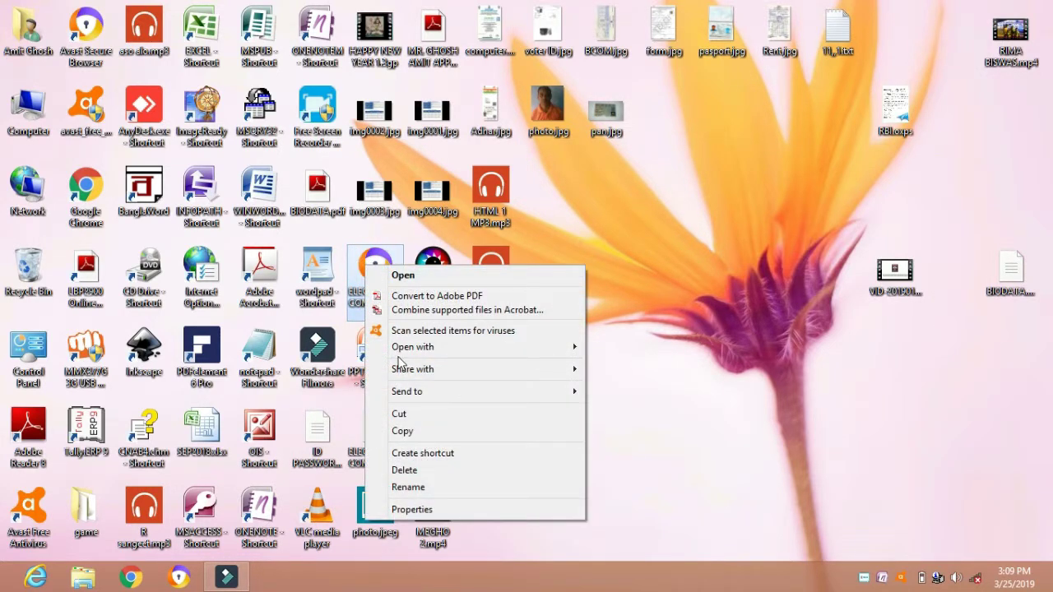
pyautogui.click(429, 490)
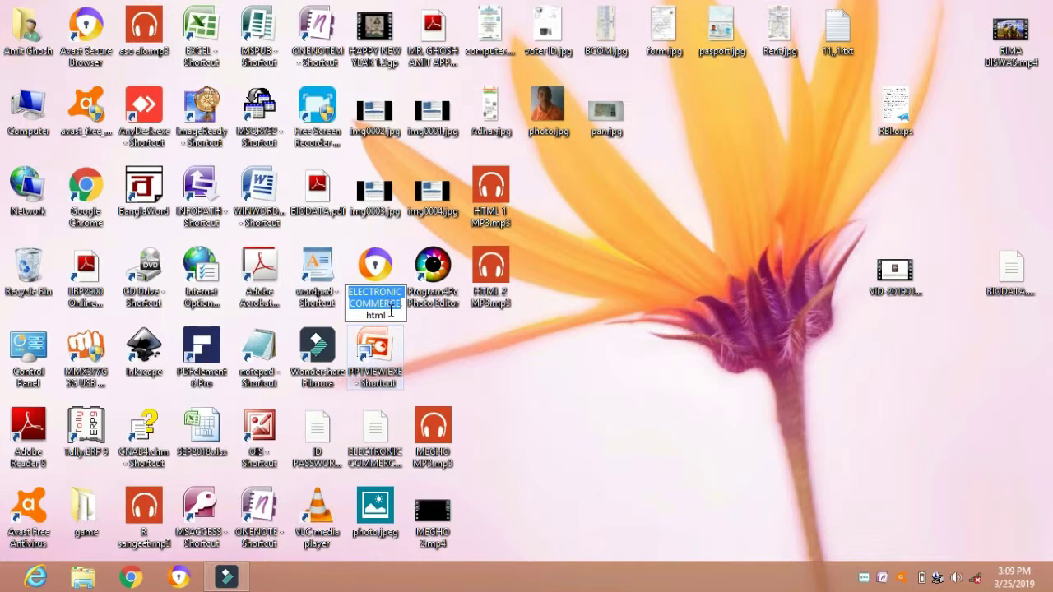
pyautogui.click(389, 312)
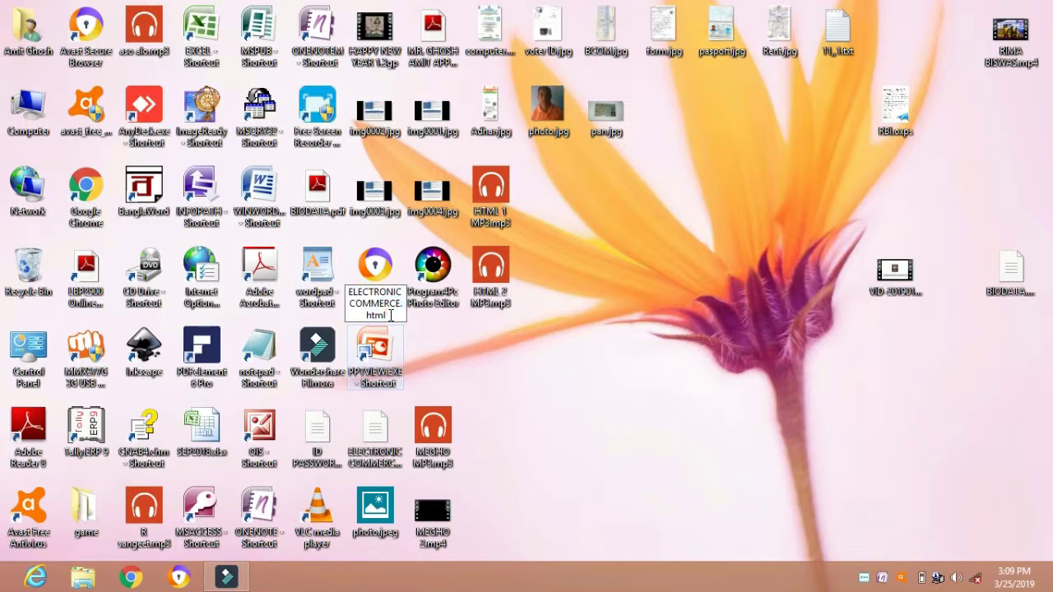
pyautogui.press('BackSpace')
pyautogui.press('BackSpace')
pyautogui.press('BackSpace')
pyautogui.press('BackSpace')
pyautogui.write('t')
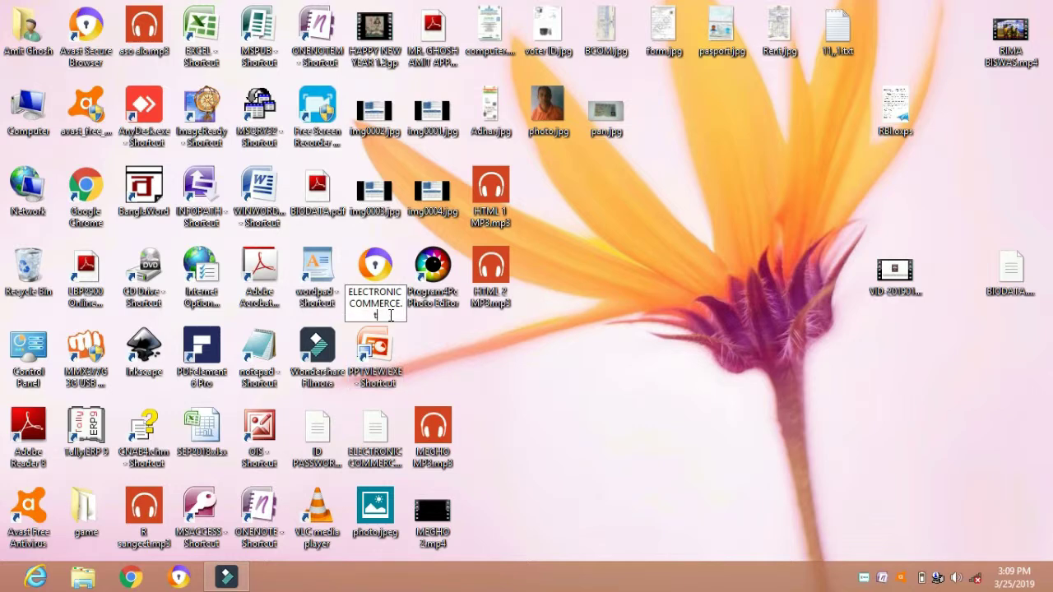
pyautogui.write('xt')
pyautogui.press('Return')
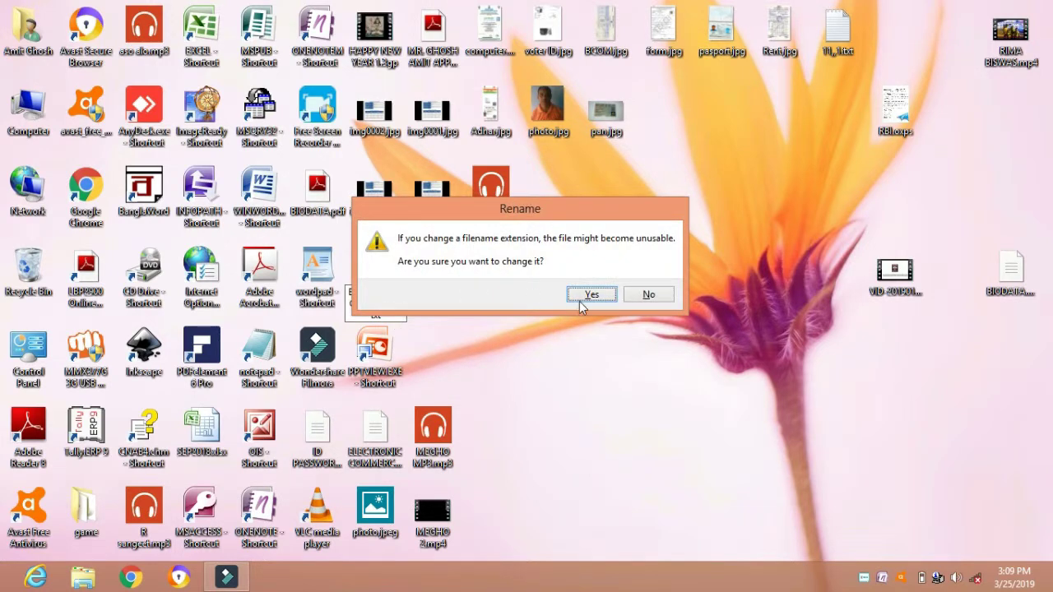
pyautogui.click(592, 294)
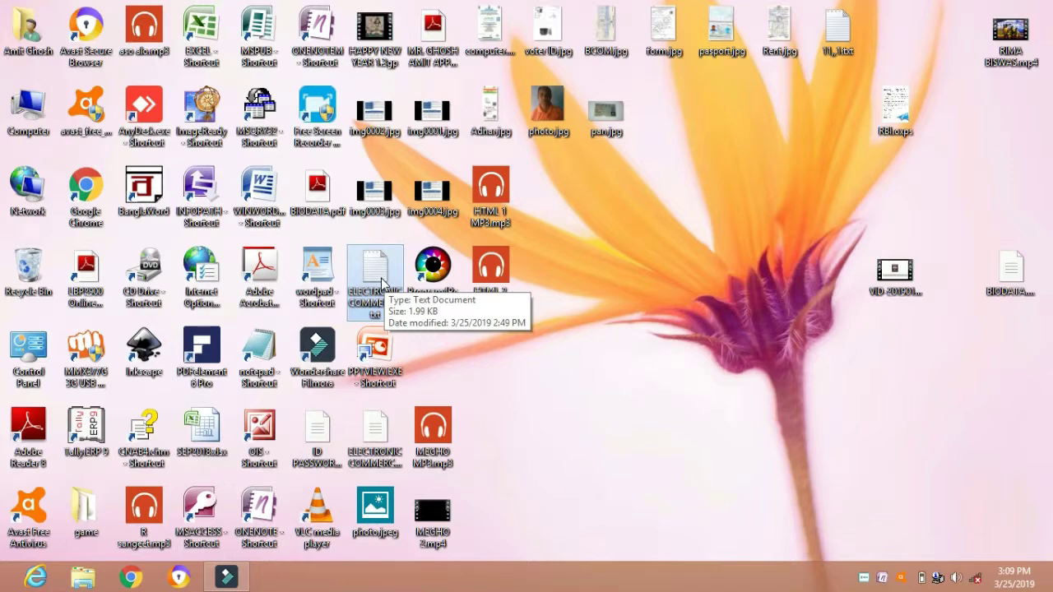
# Open ELECTRONIC COMMERCE.txt in Notepad and maximize the window to view its HTML source
pyautogui.doubleClick(381, 283)
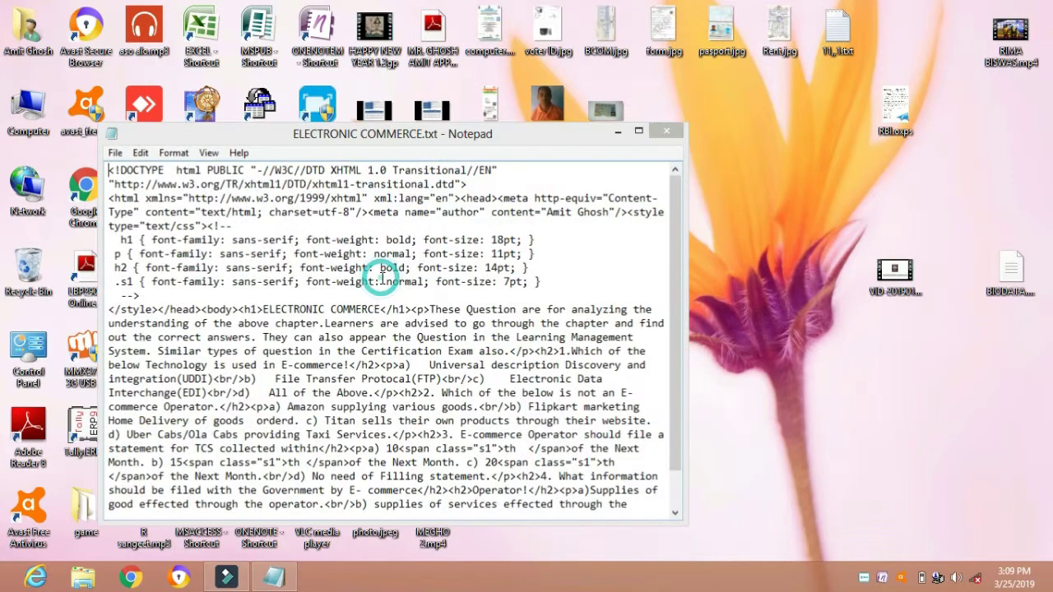
pyautogui.click(639, 133)
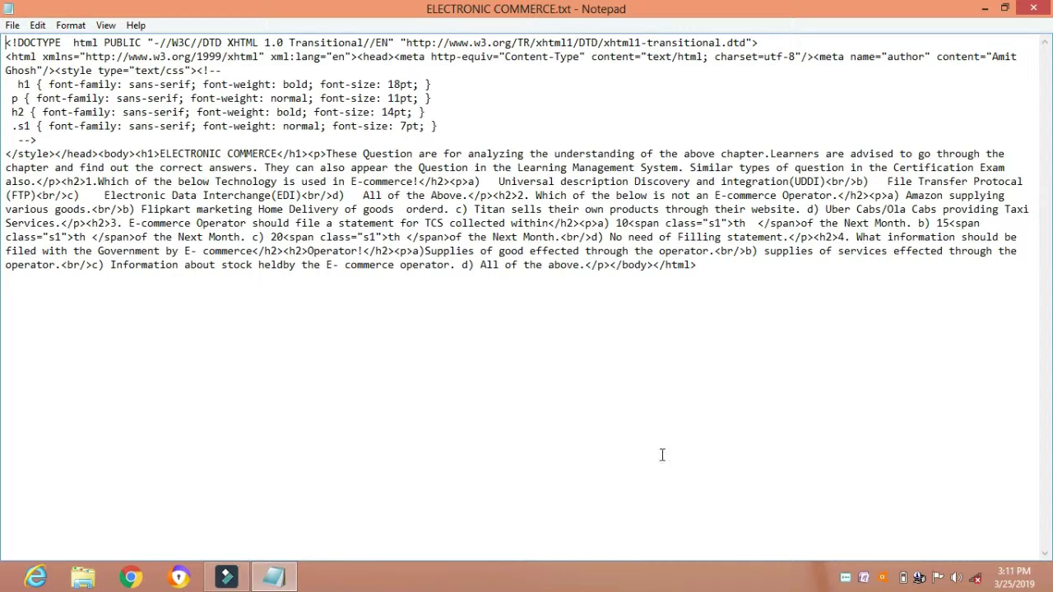
pyautogui.rightClick(845, 581)
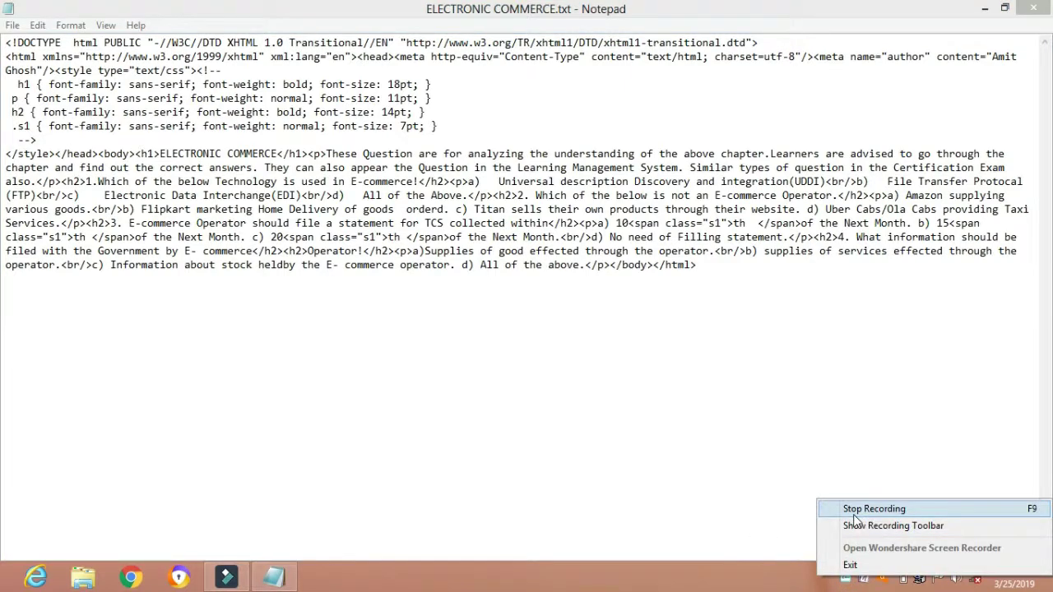